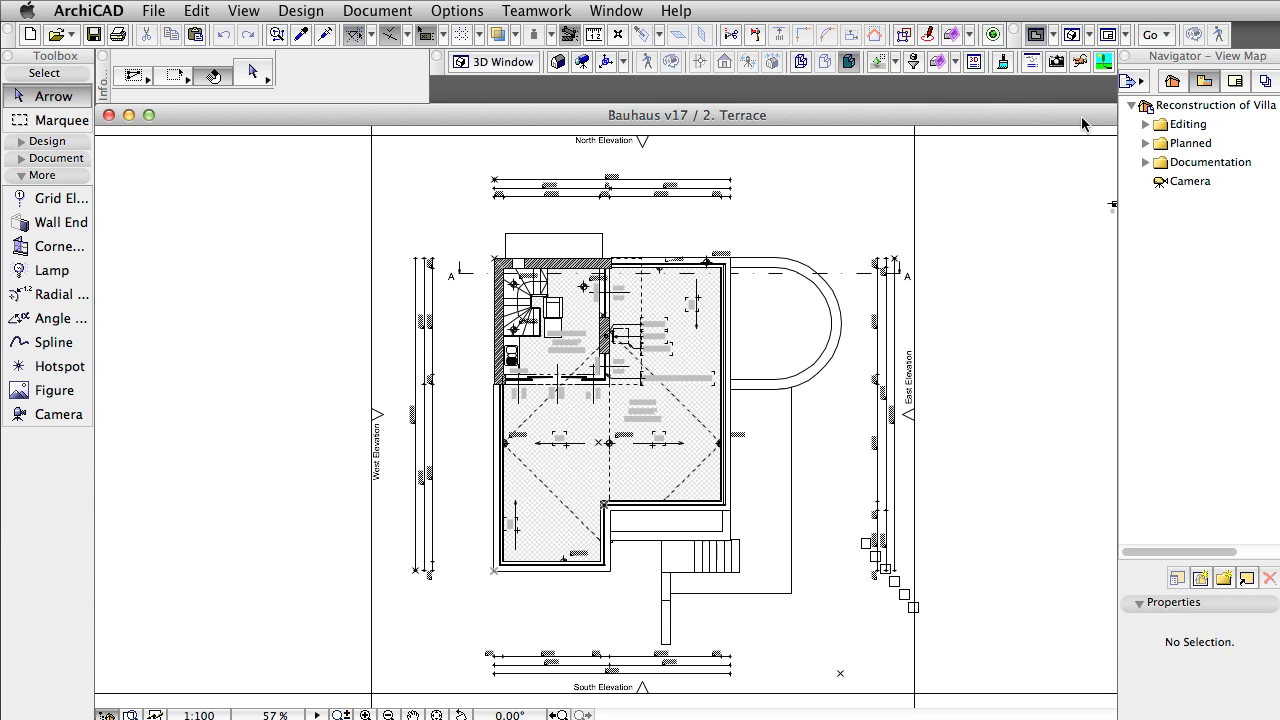
# Show the villa in the 3D view, check that the LightWorks Rendering Engine is selected, and render the view.
pyautogui.click(1072, 35)
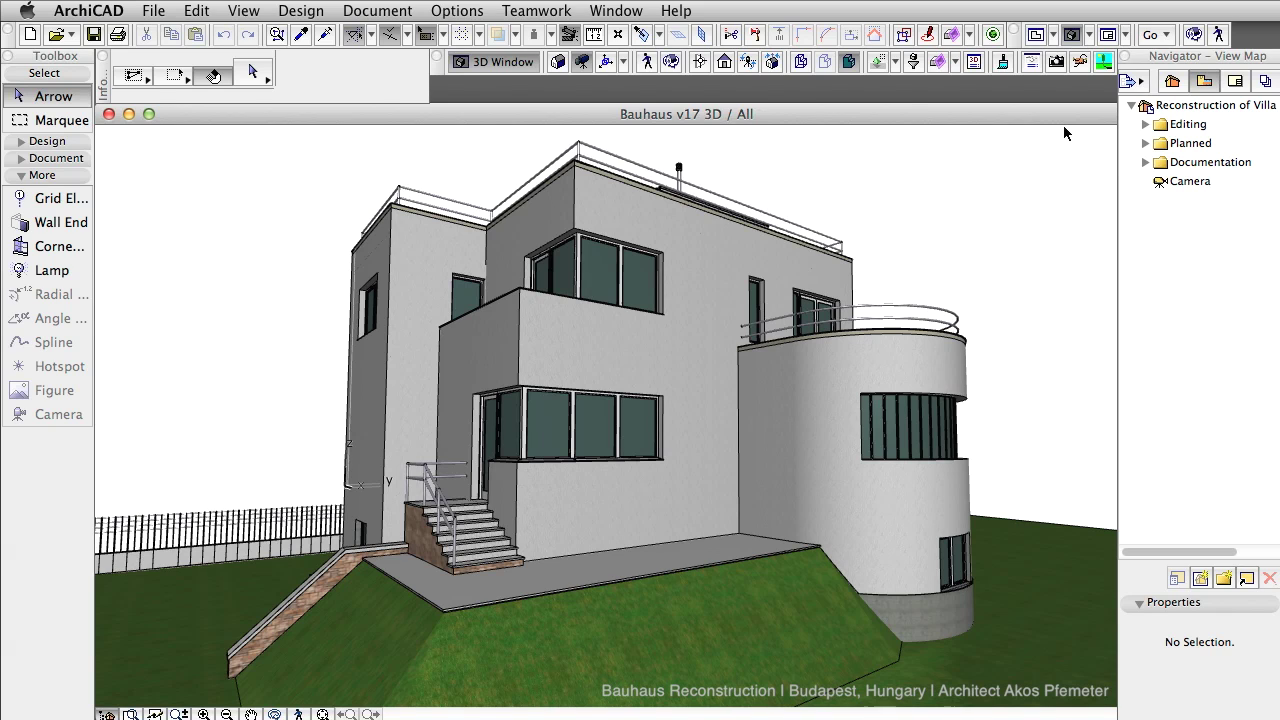
pyautogui.click(1032, 62)
pyautogui.click(650, 165)
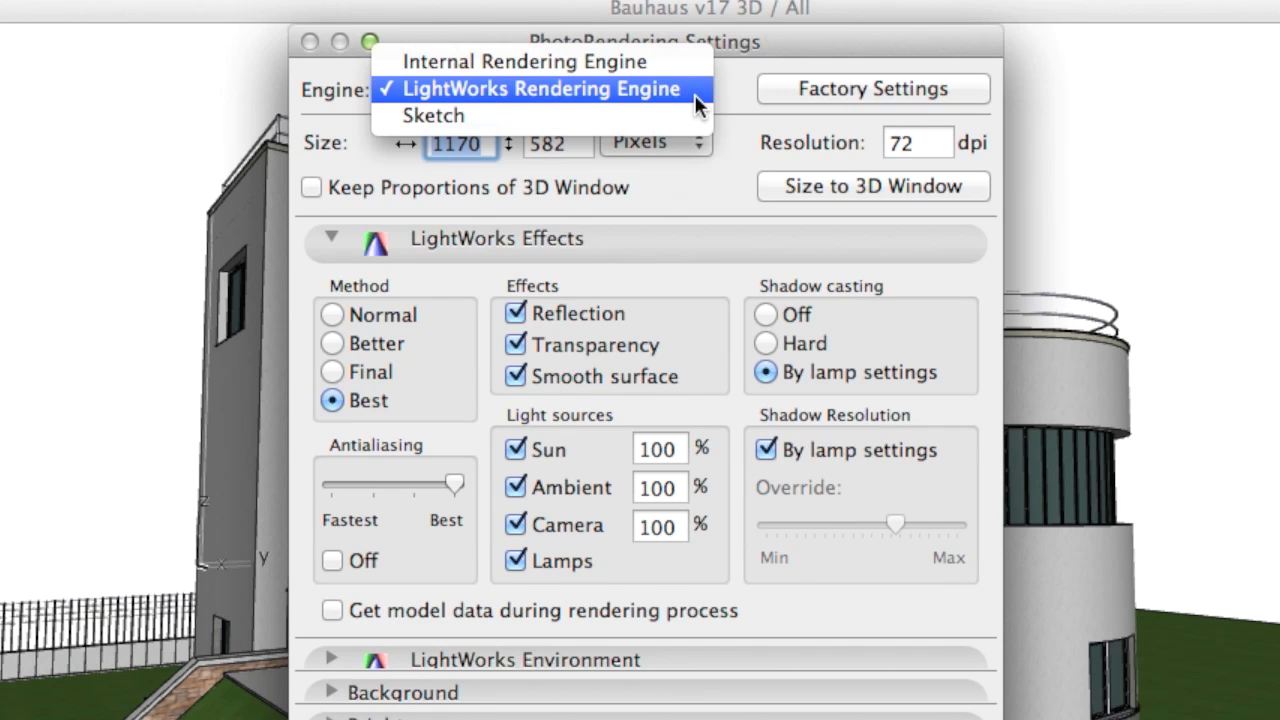
pyautogui.click(740, 99)
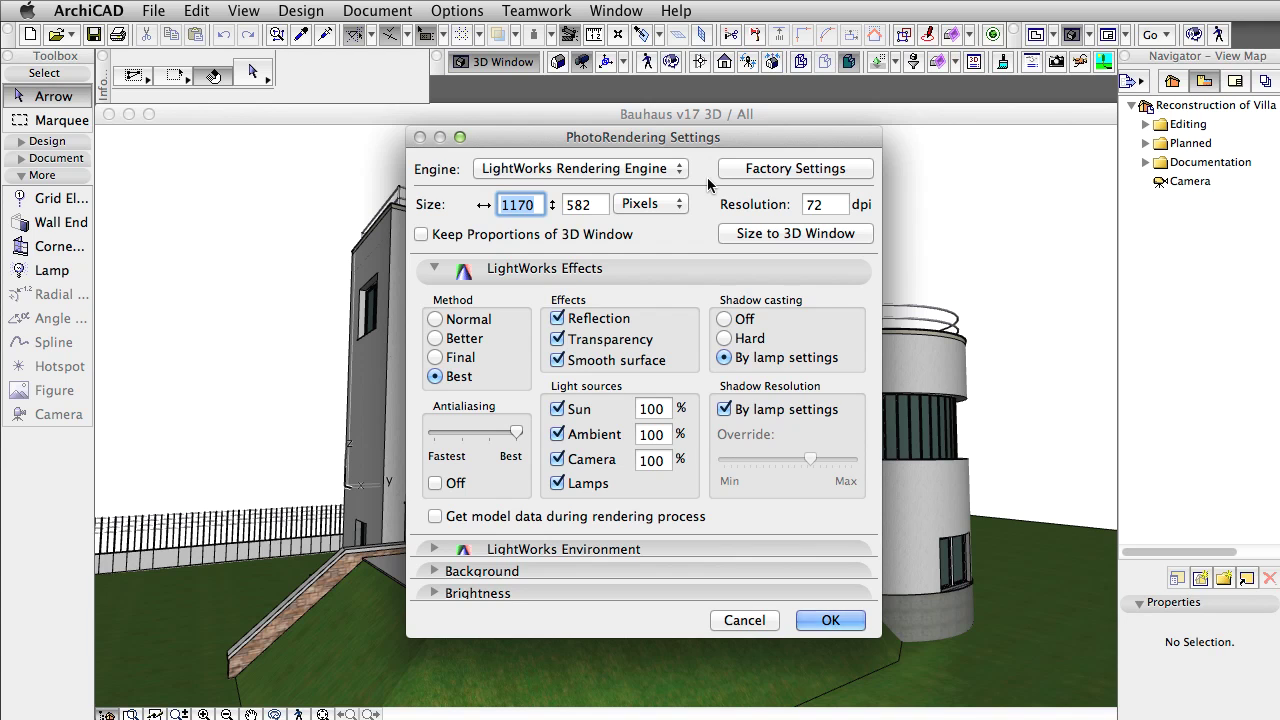
pyautogui.press('Escape')
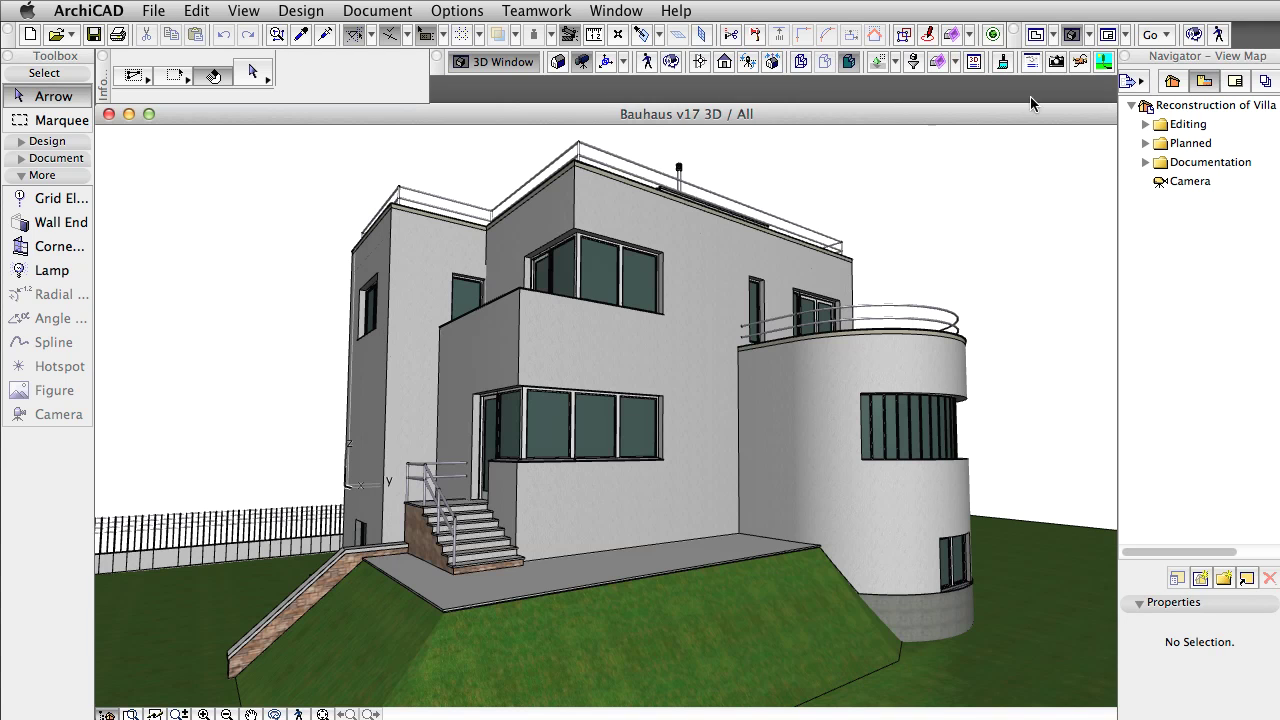
pyautogui.click(1058, 63)
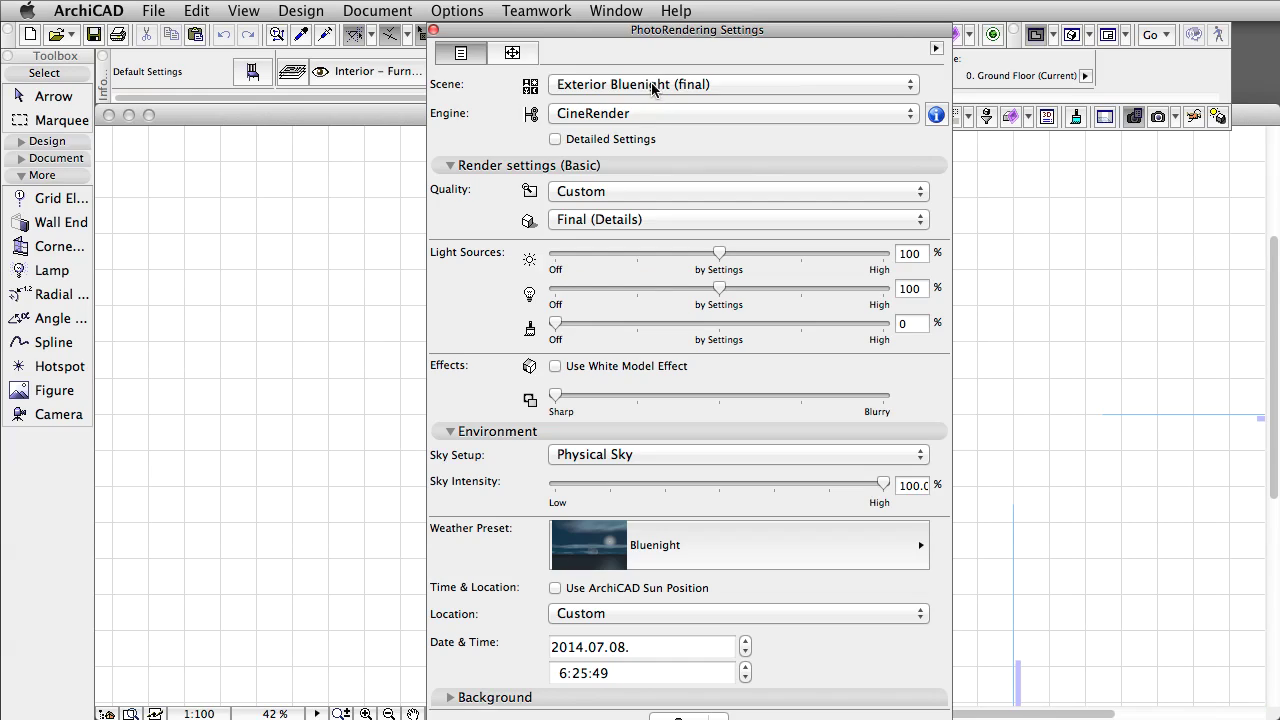
# Set the photorendering scene to Exterior Dusk (medium).
pyautogui.click(590, 85)
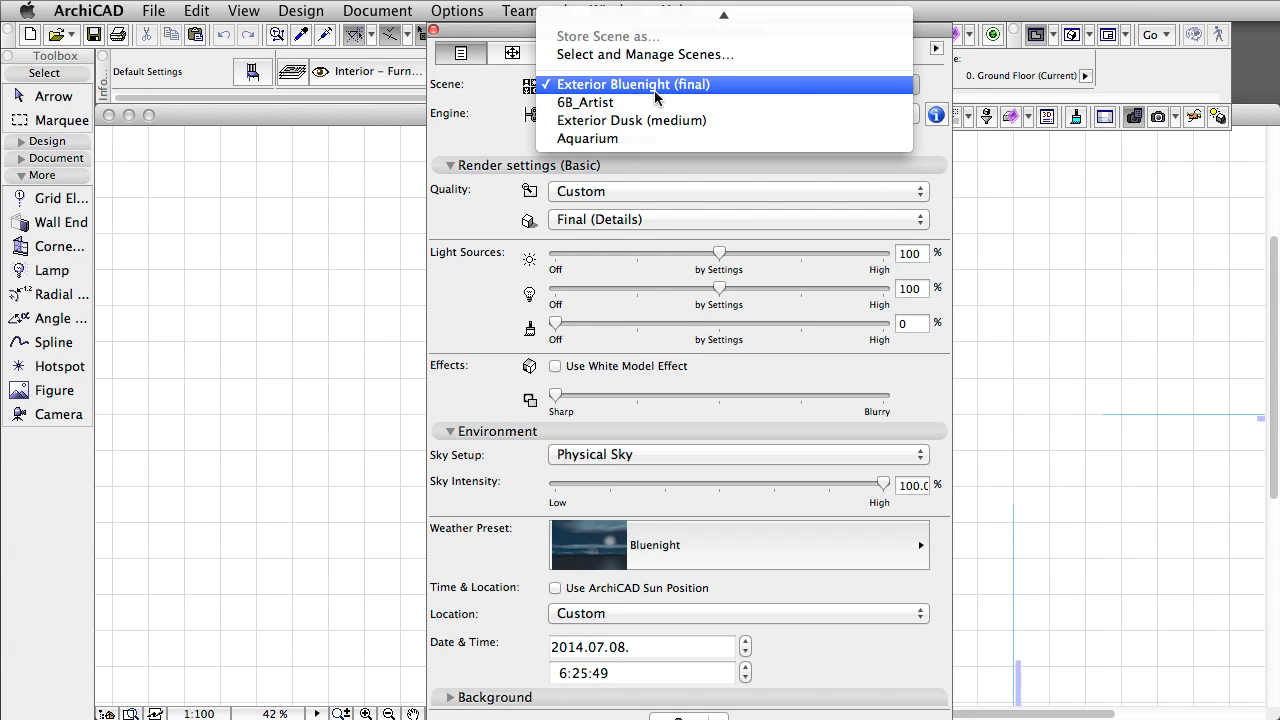
pyautogui.click(652, 121)
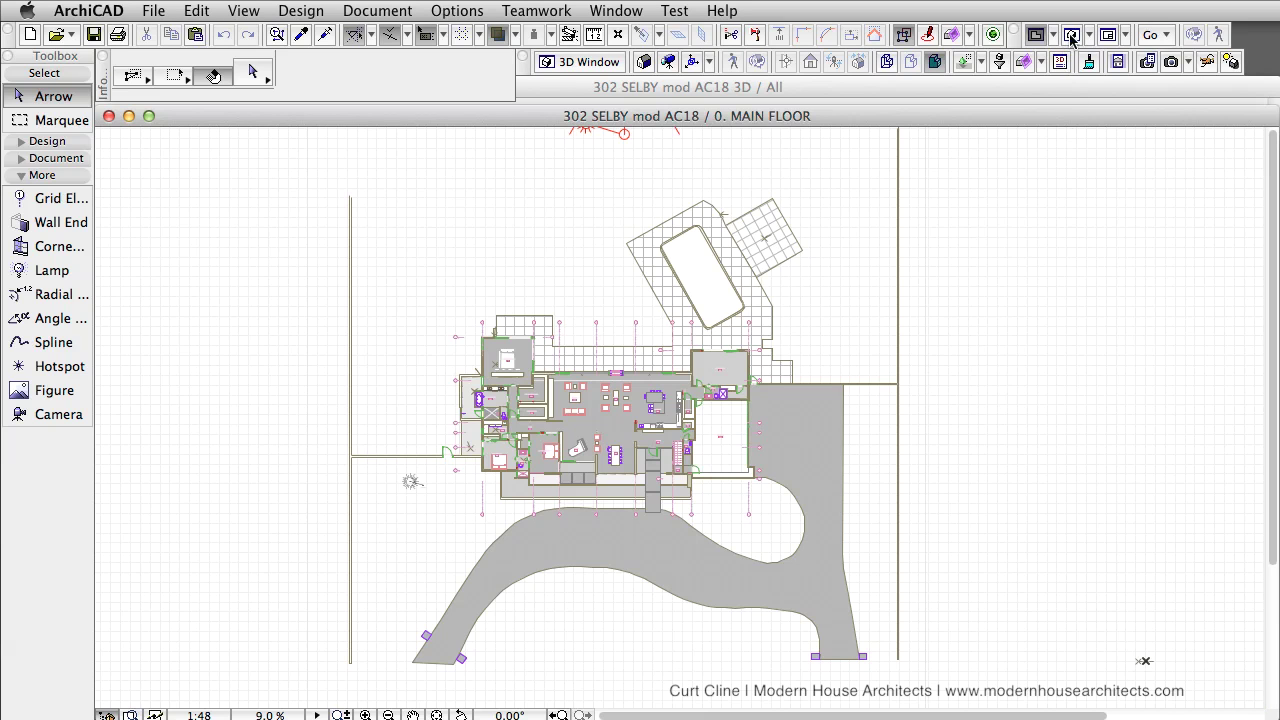
# Show the 302 SELBY house in 3D and view its AC18 v1 and v2 rendered images.
pyautogui.click(1071, 35)
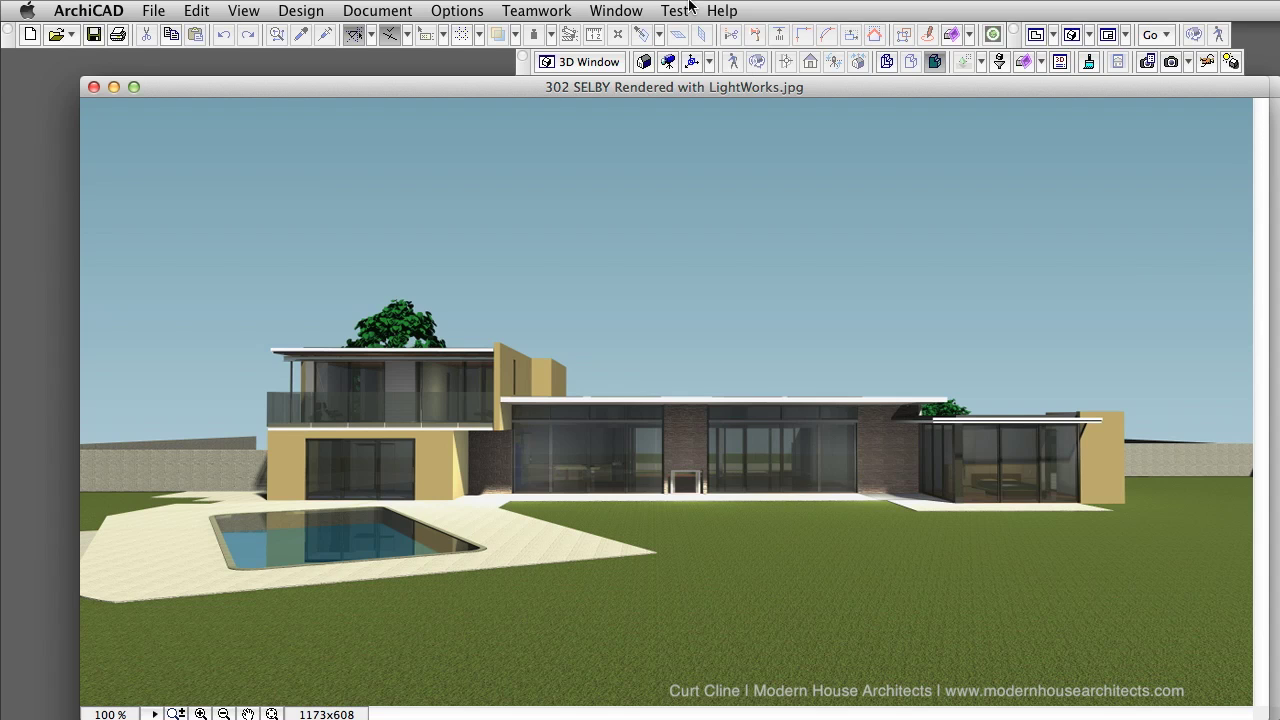
pyautogui.click(630, 9)
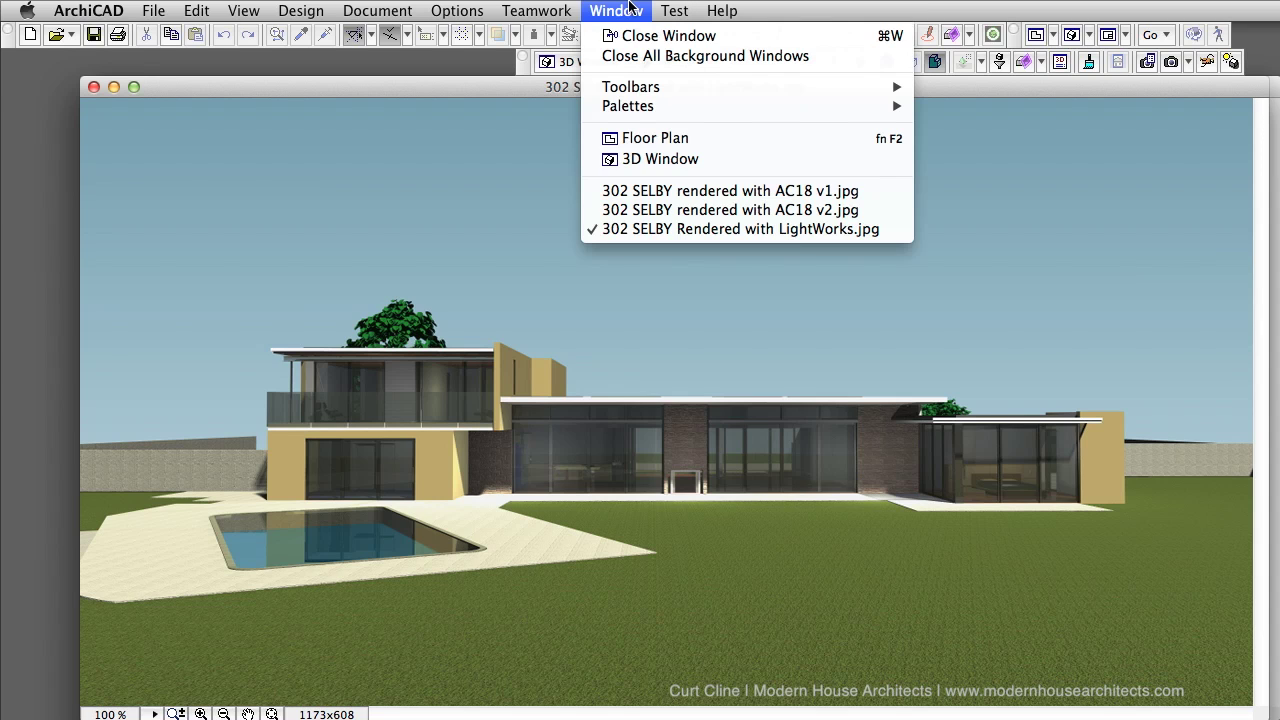
pyautogui.click(678, 193)
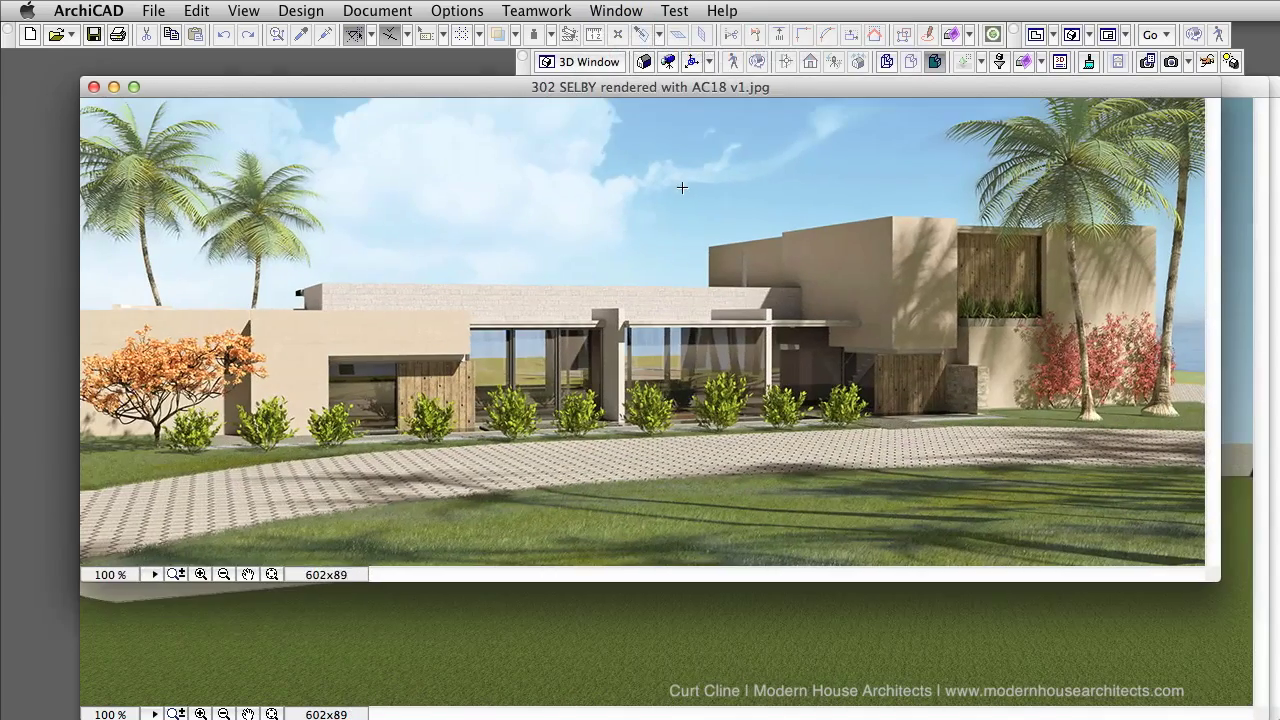
pyautogui.click(636, 9)
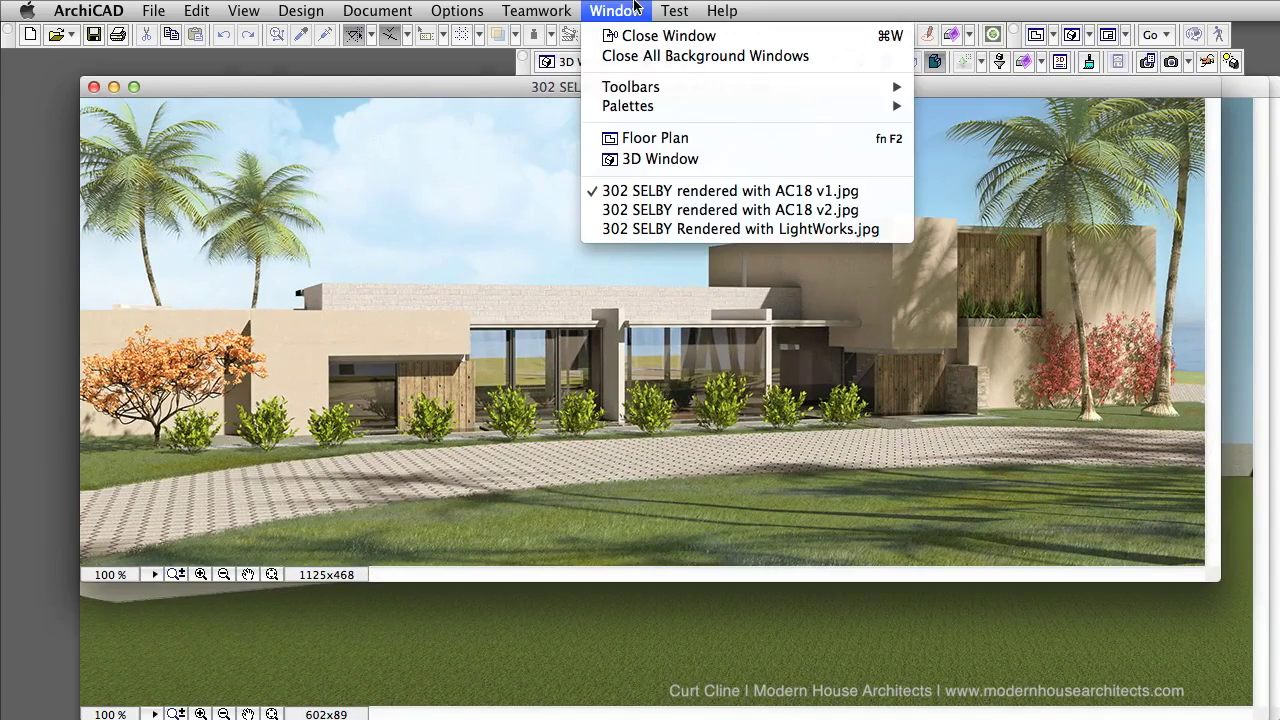
pyautogui.click(674, 210)
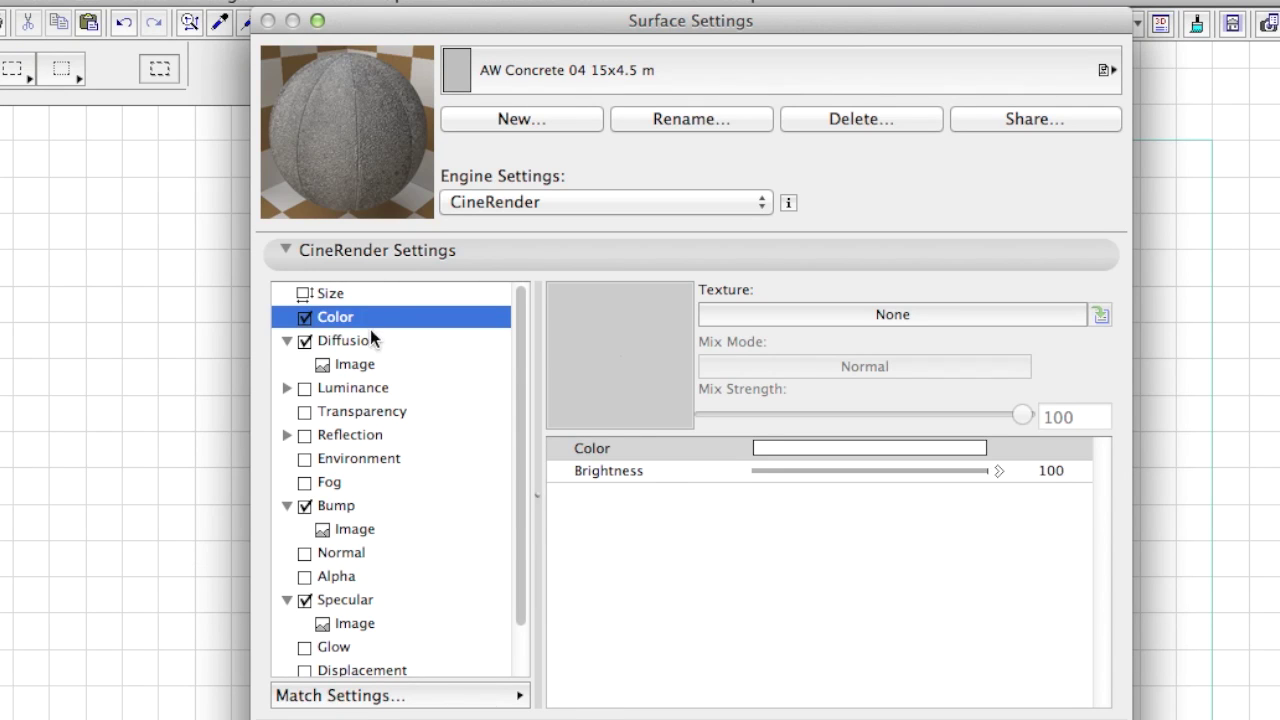
# Examine the Diffusion channel, its image and the Bump channel in the CineRender settings of AW Concrete 04 15x4.5 m.
pyautogui.click(374, 339)
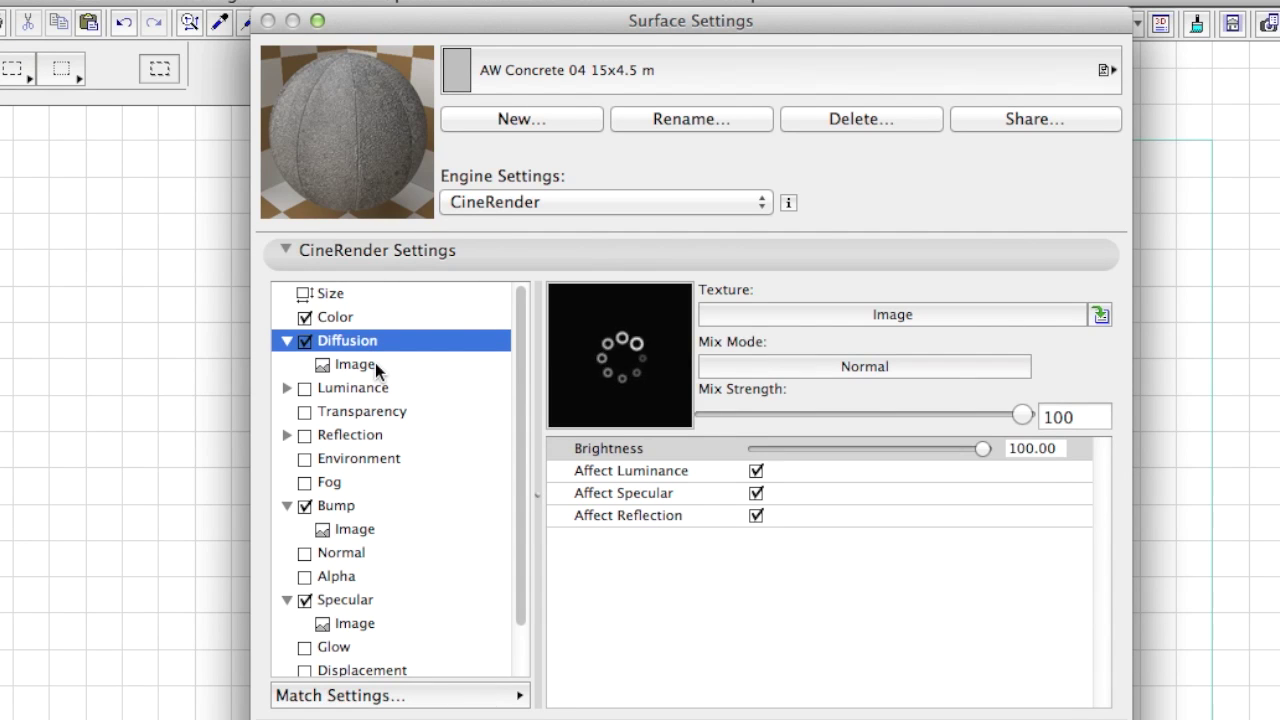
pyautogui.click(375, 363)
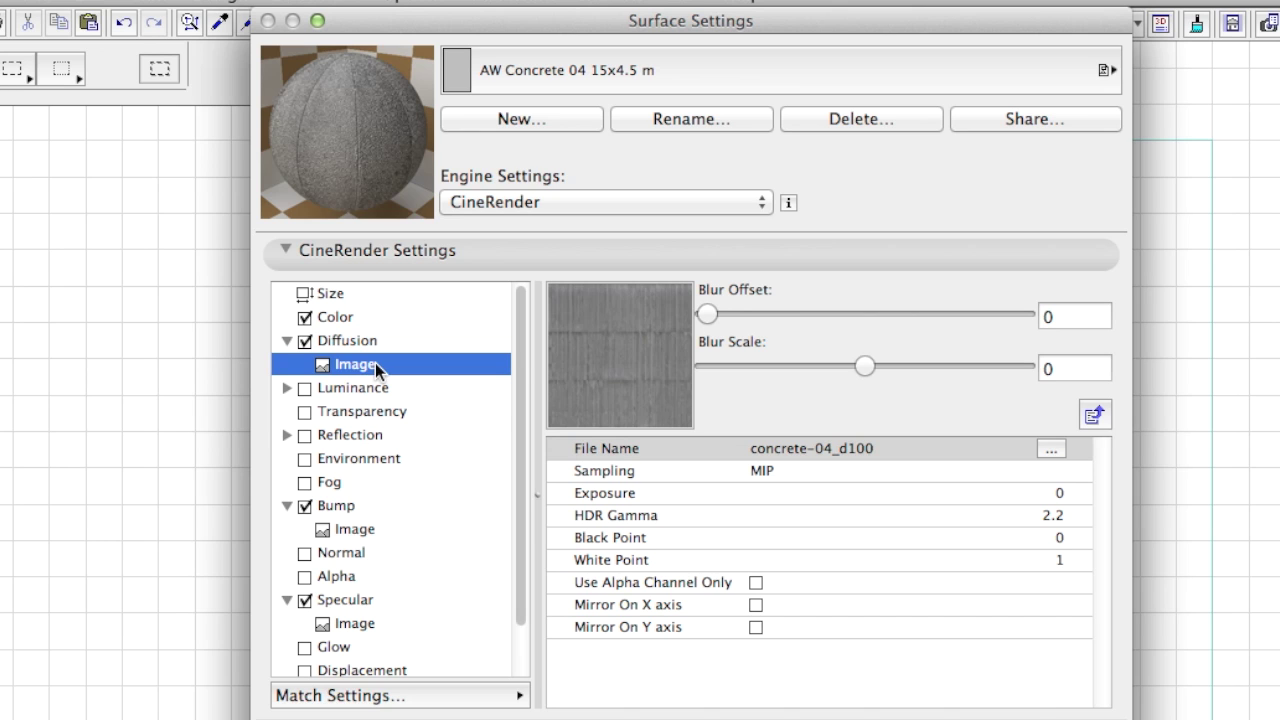
pyautogui.click(363, 508)
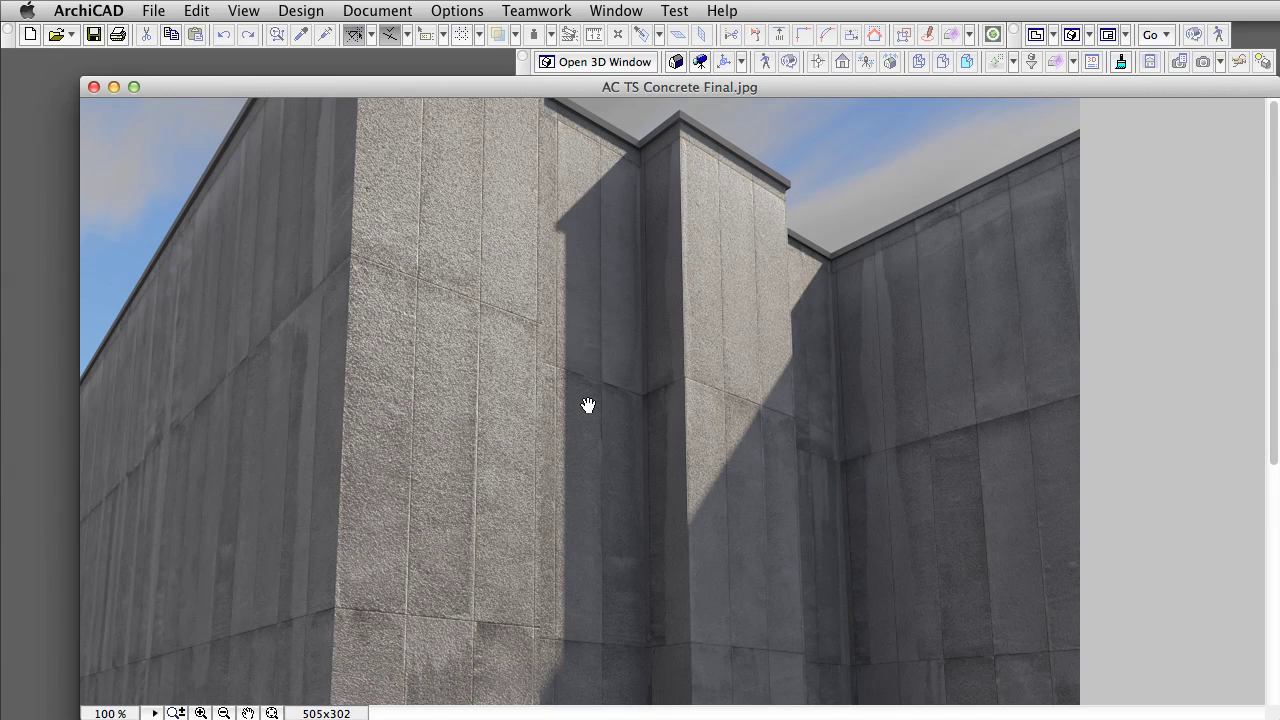
# Examine the lower part of the walls in the AC TS Concrete Final.jpg rendering.
pyautogui.moveTo(594, 469); pyautogui.dragTo(618, 106)
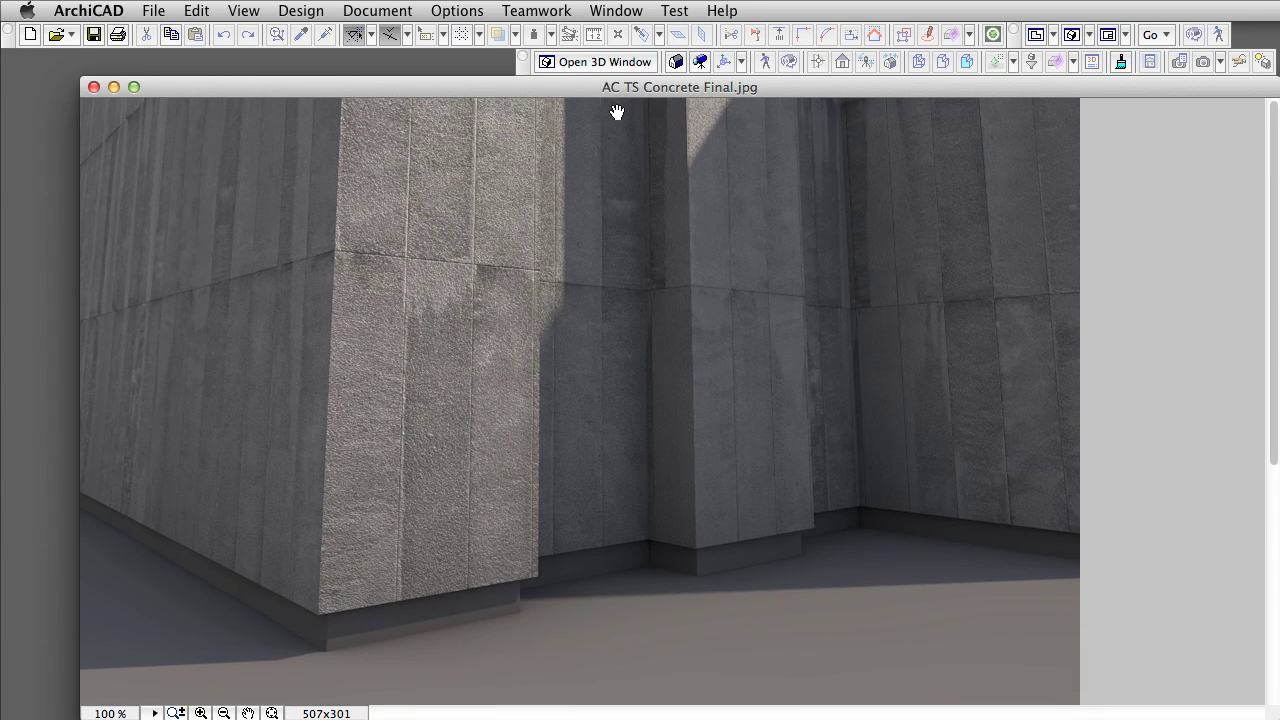
pyautogui.moveTo(618, 106); pyautogui.dragTo(618, 120)
pyautogui.moveTo(618, 120); pyautogui.dragTo(619, 187)
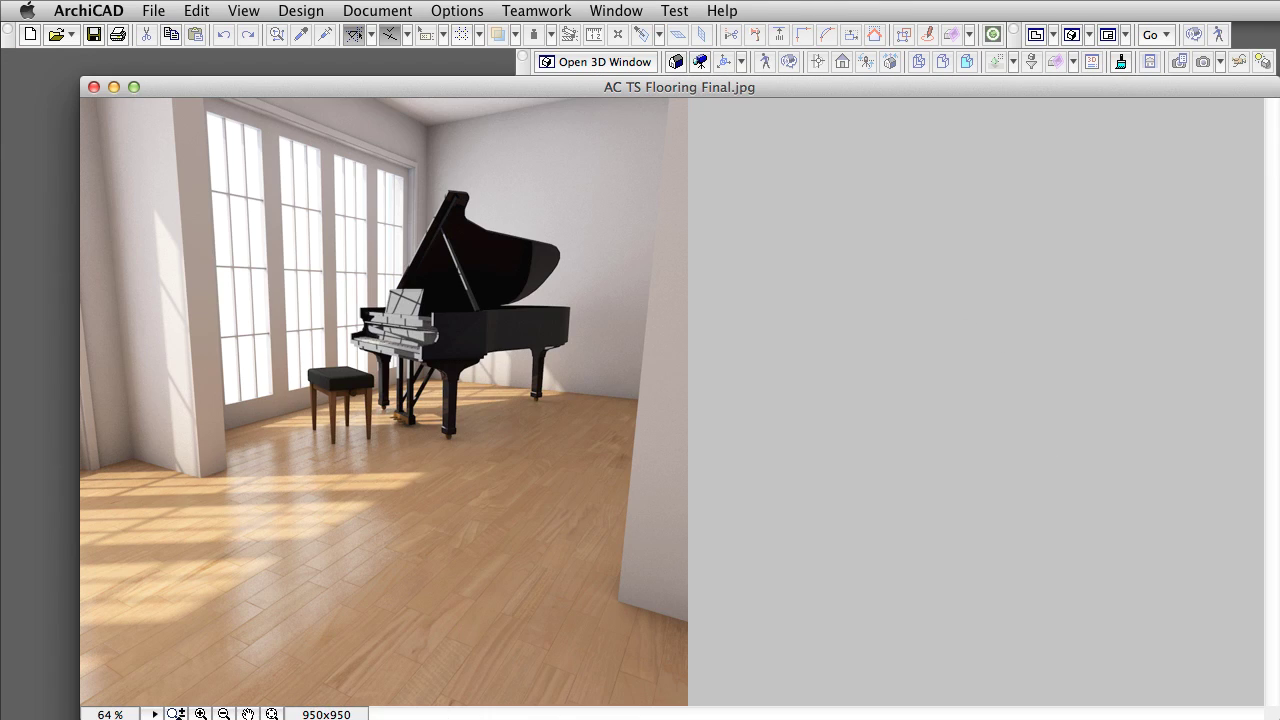
# Display AC TS Flooring Final.jpg at 100% and examine the wooden floor below the piano.
pyautogui.click(118, 714)
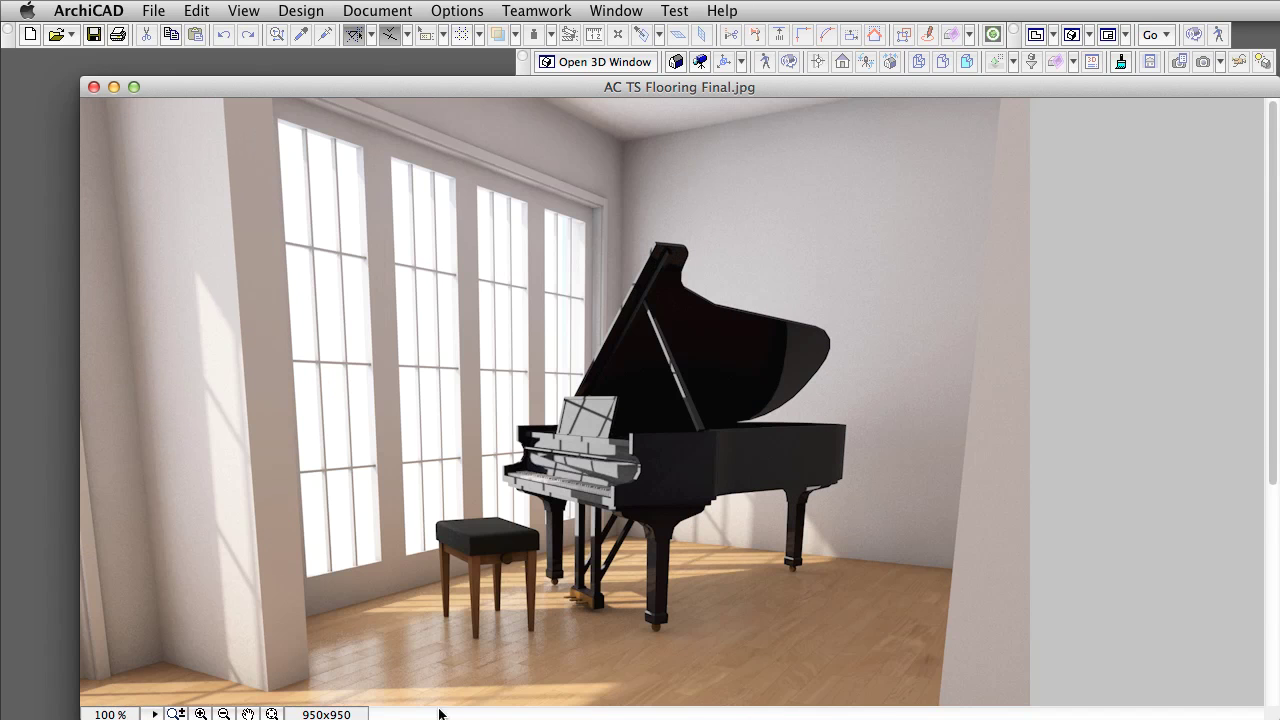
pyautogui.moveTo(1120, 606); pyautogui.dragTo(1177, 397)
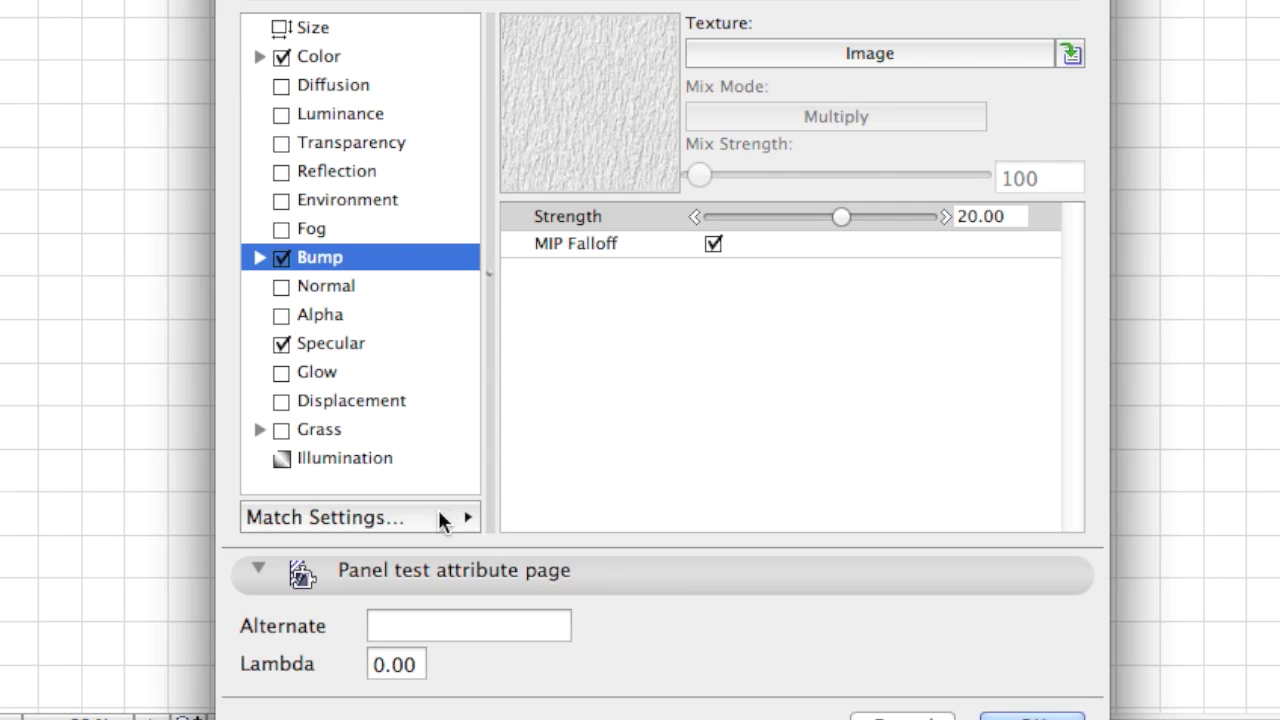
# Browse the C4D materials that can be loaded for Surf-Stucco Yellow, selecting Metal - Copper, the brushed stainless steel and Wood Larix (Doors).
pyautogui.click(363, 517)
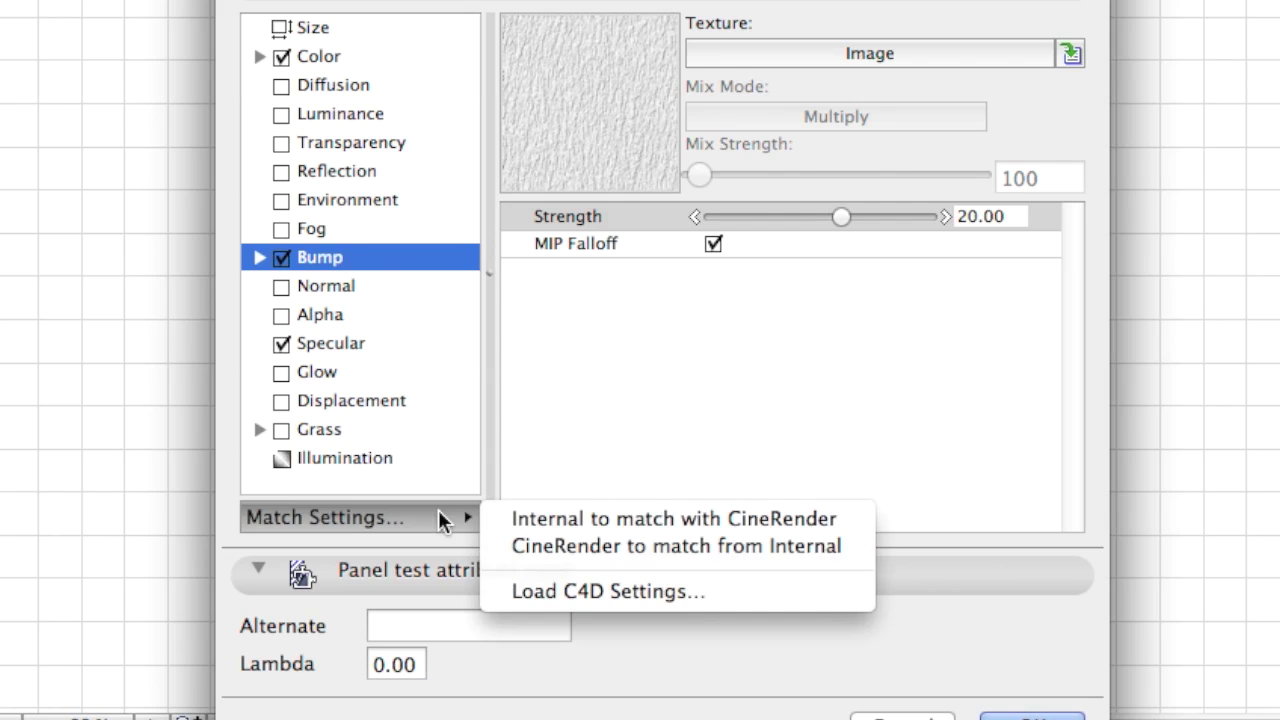
pyautogui.click(711, 591)
pyautogui.click(560, 340)
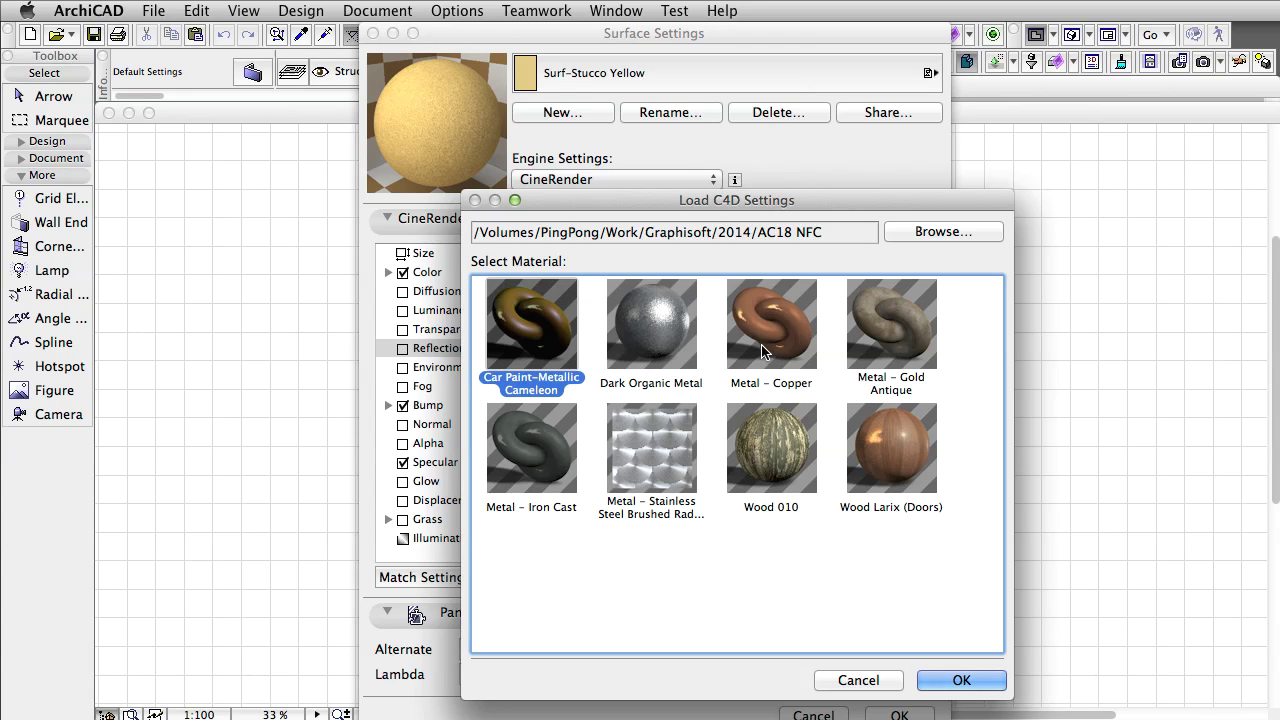
pyautogui.click(762, 350)
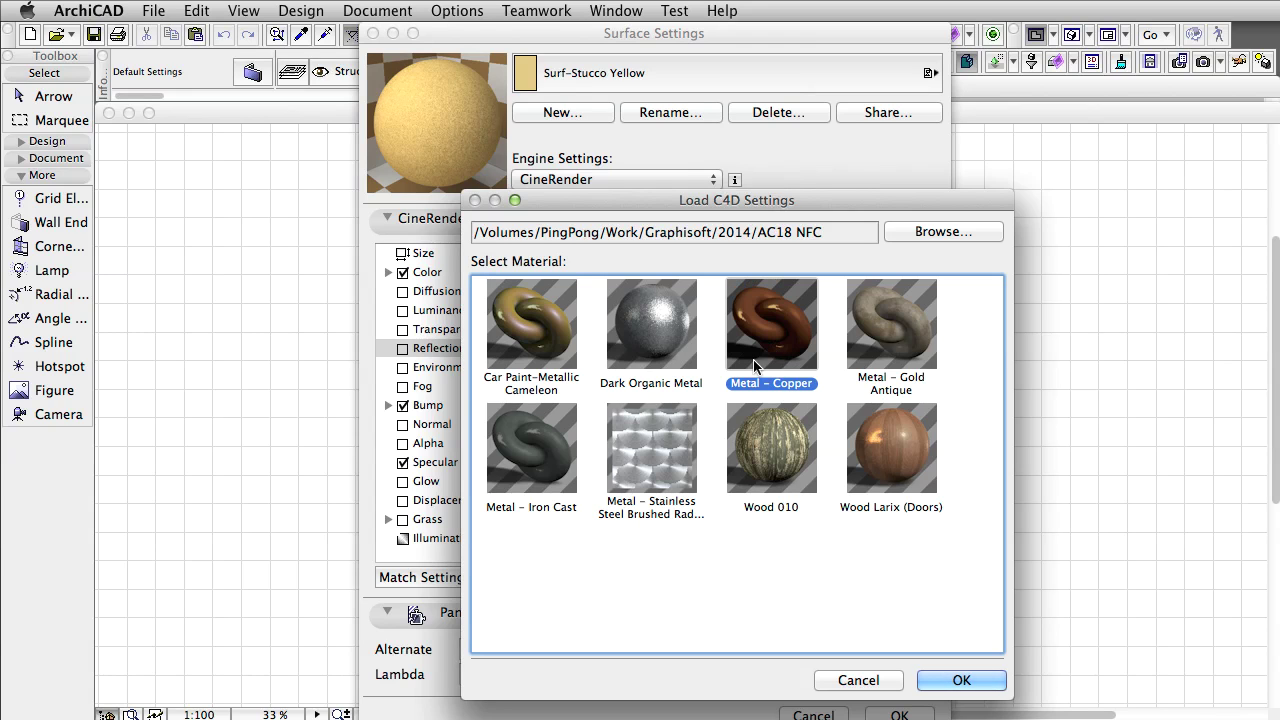
pyautogui.click(679, 455)
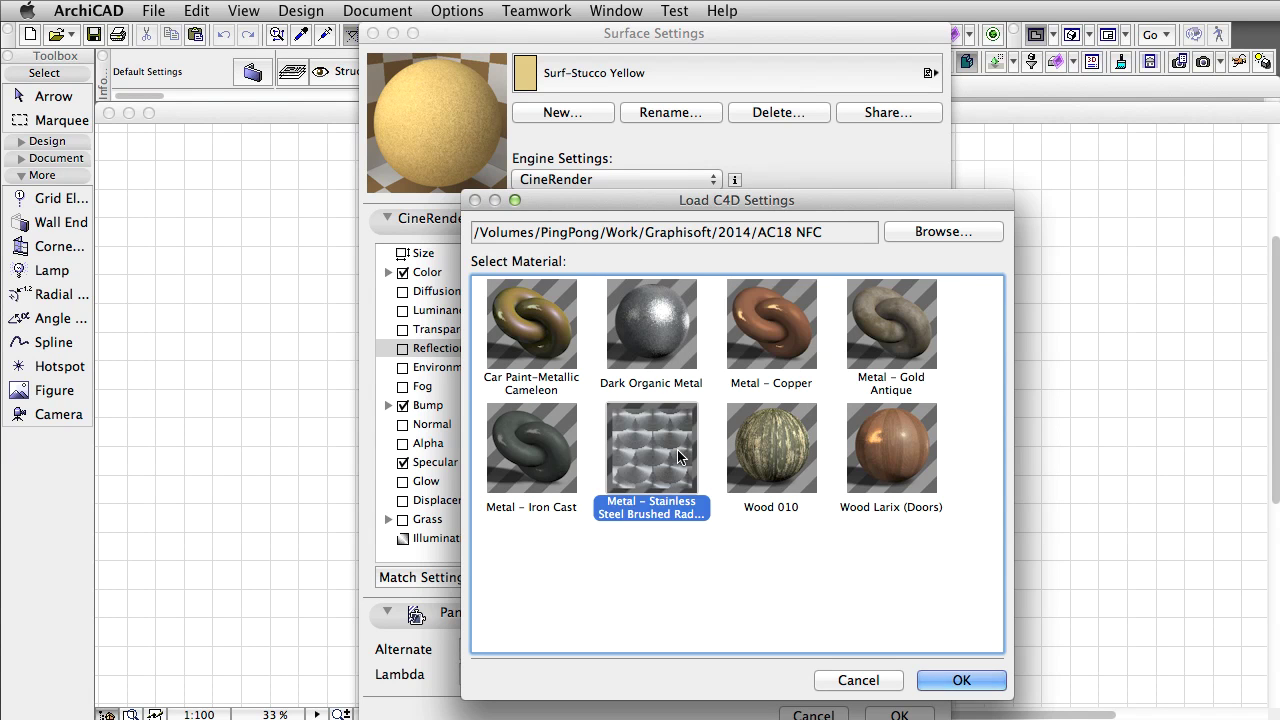
pyautogui.click(914, 458)
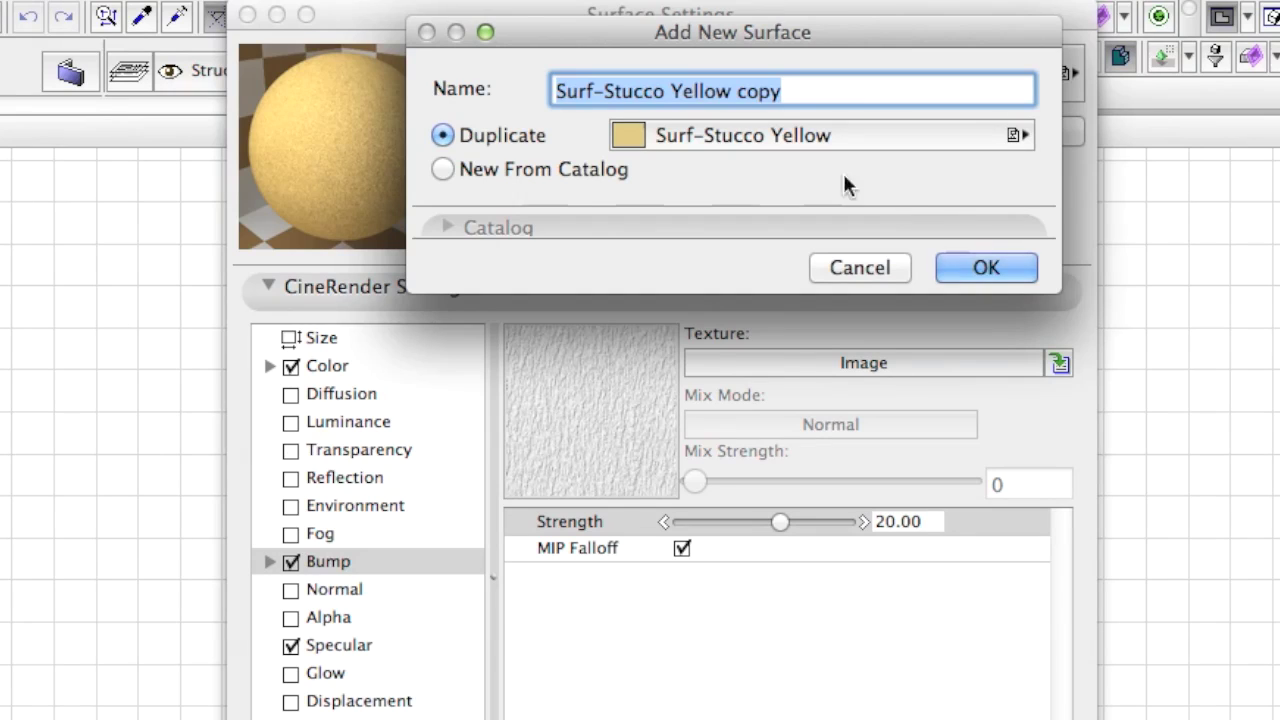
# Base the new surface on the catalog, search it for "grass" and select Grass-05.
pyautogui.click(575, 171)
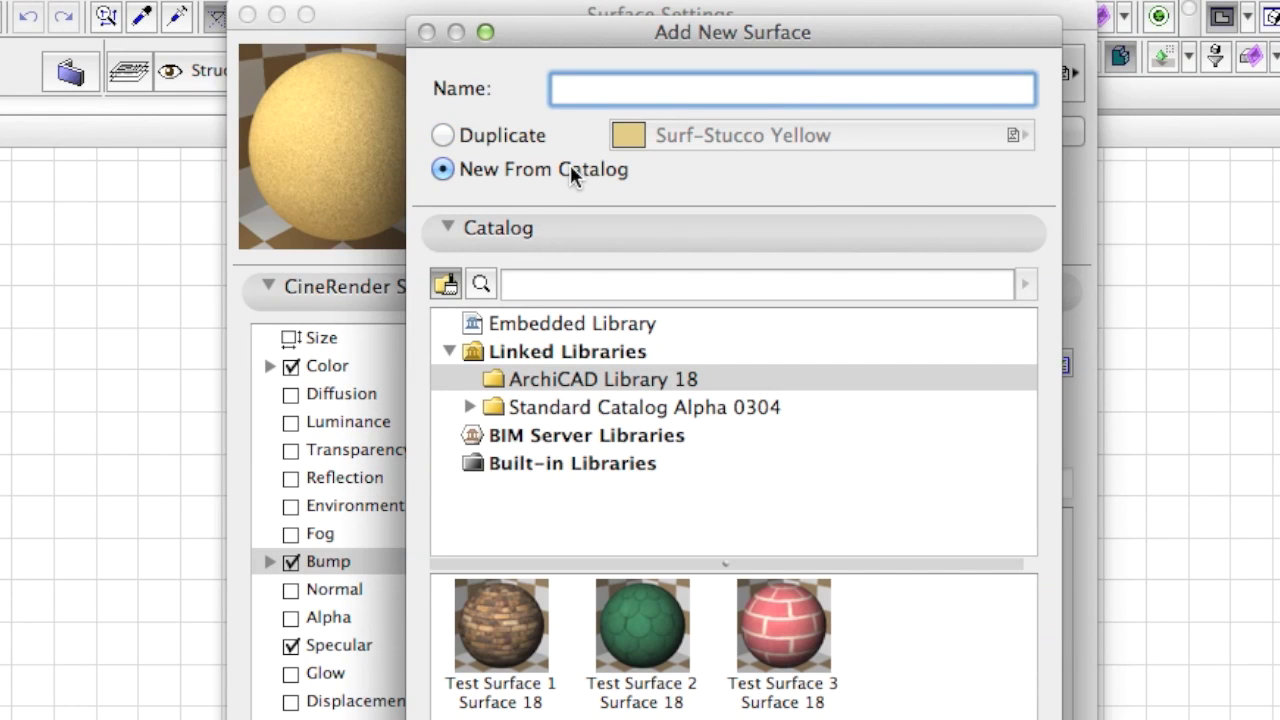
pyautogui.click(680, 286)
pyautogui.write('grass')
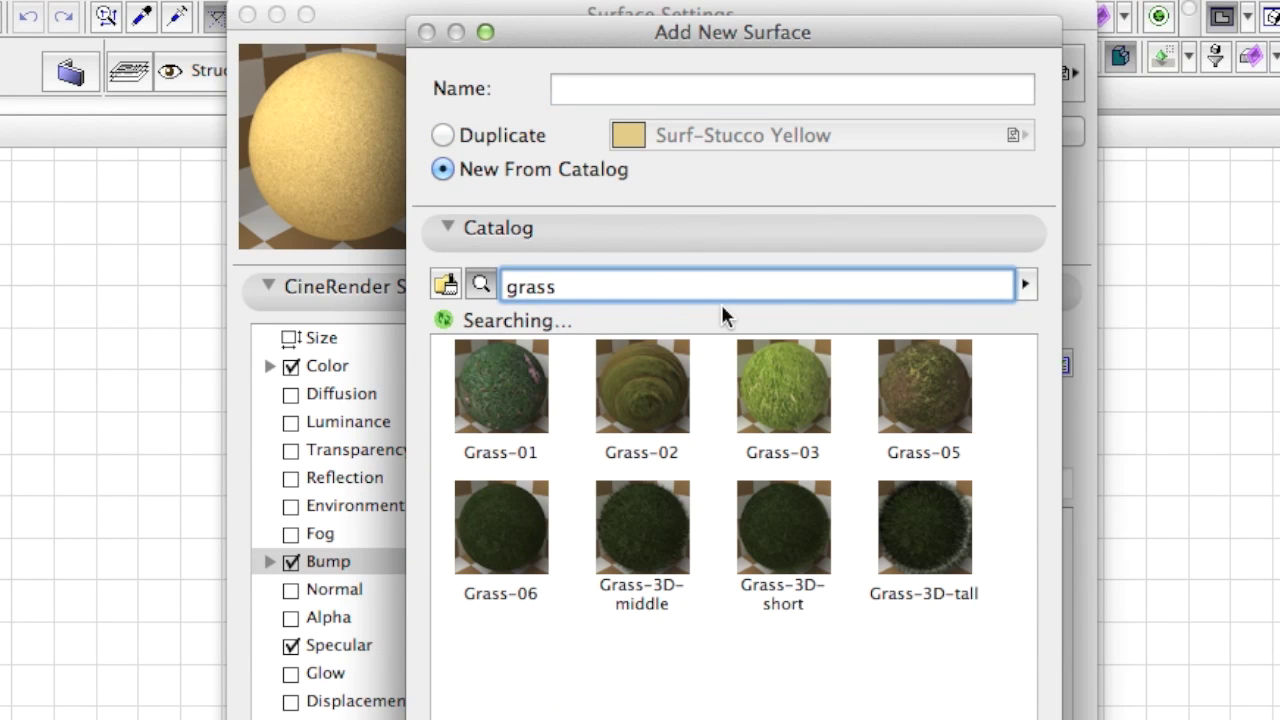
pyautogui.click(783, 385)
pyautogui.click(914, 394)
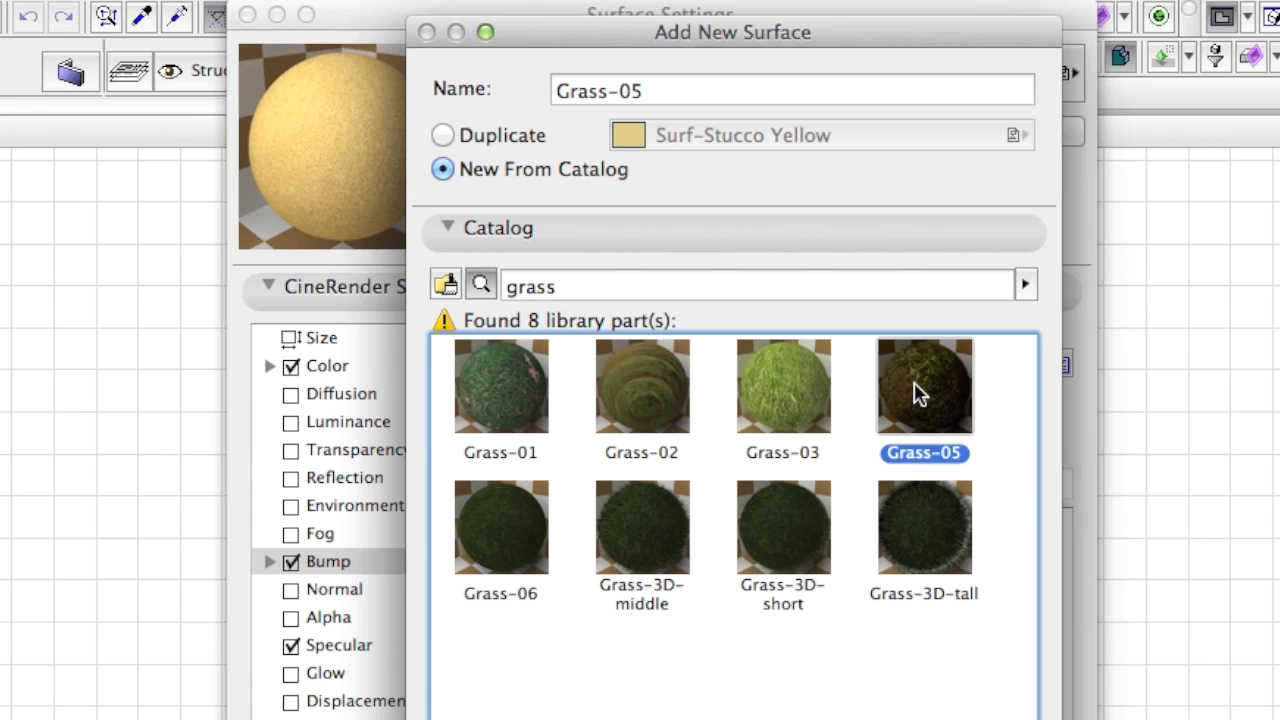
# Return the surface catalog to the library folder view and expand Standard Catalog Alpha 0304.
pyautogui.click(445, 285)
pyautogui.click(471, 407)
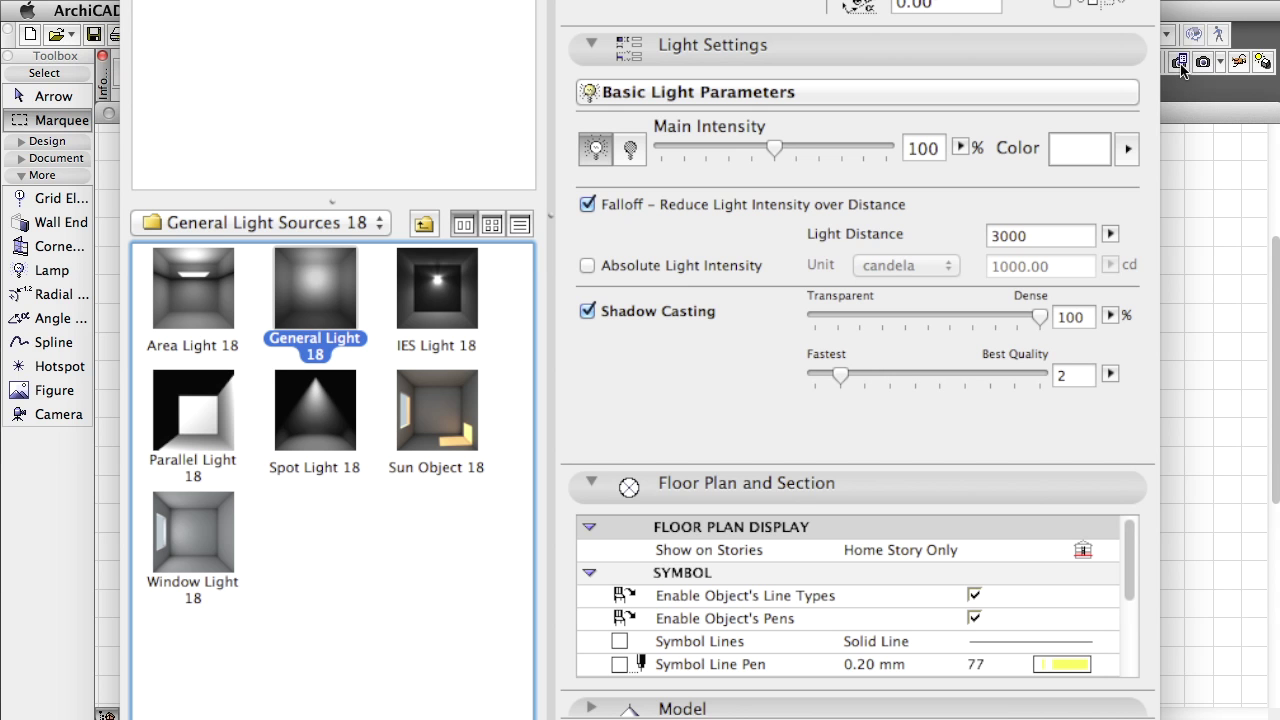
# Open the PhotoRendering Settings, set the sky setup to Physical Sky and look through the weather presets.
pyautogui.click(1180, 63)
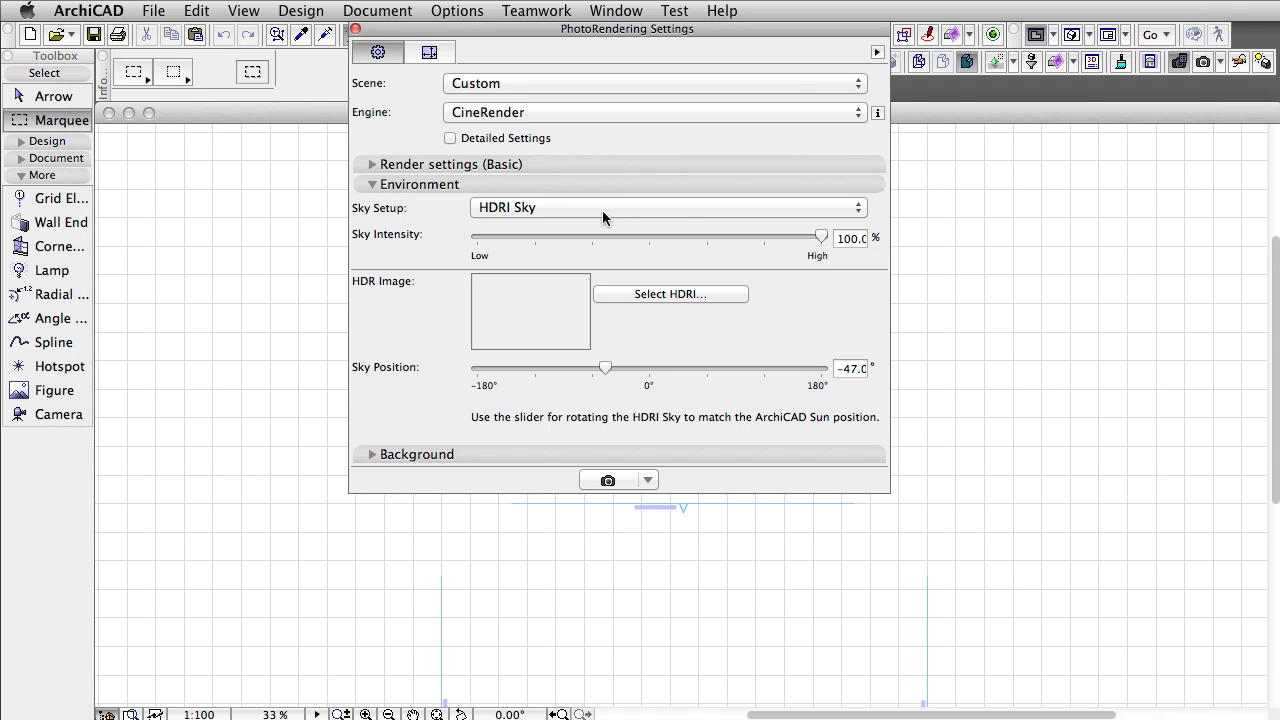
pyautogui.click(678, 205)
pyautogui.click(678, 194)
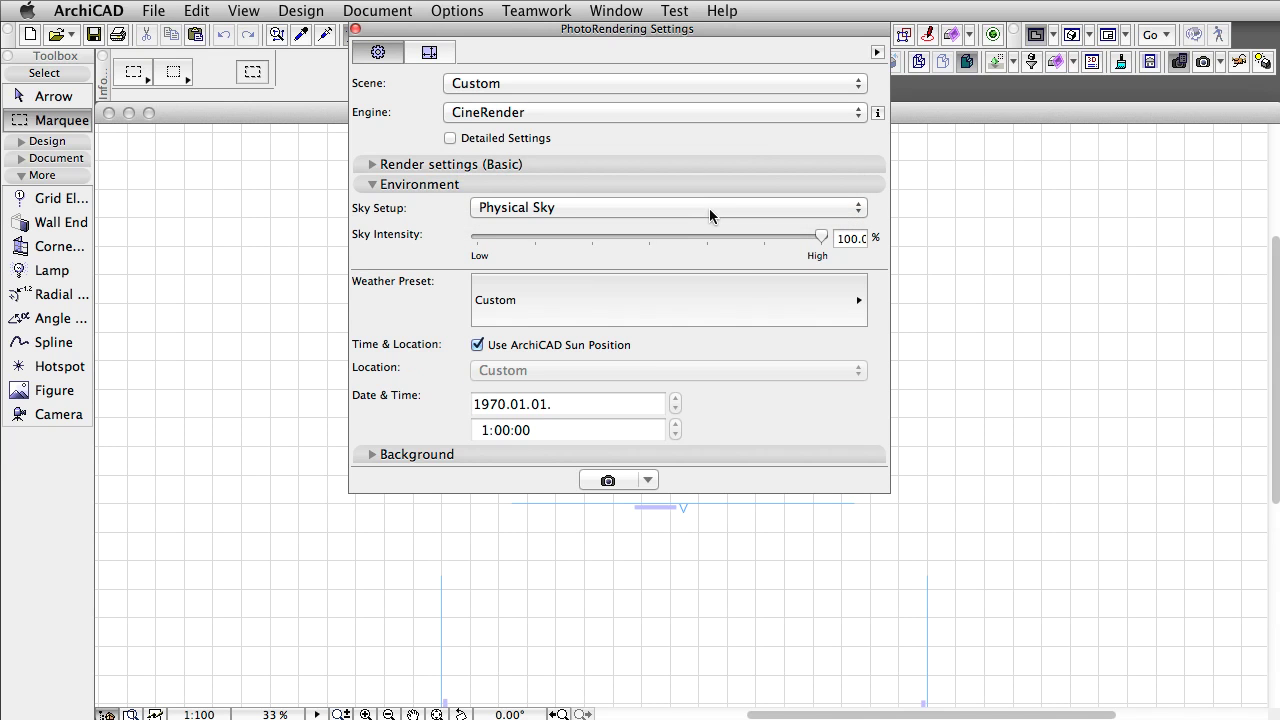
pyautogui.click(748, 300)
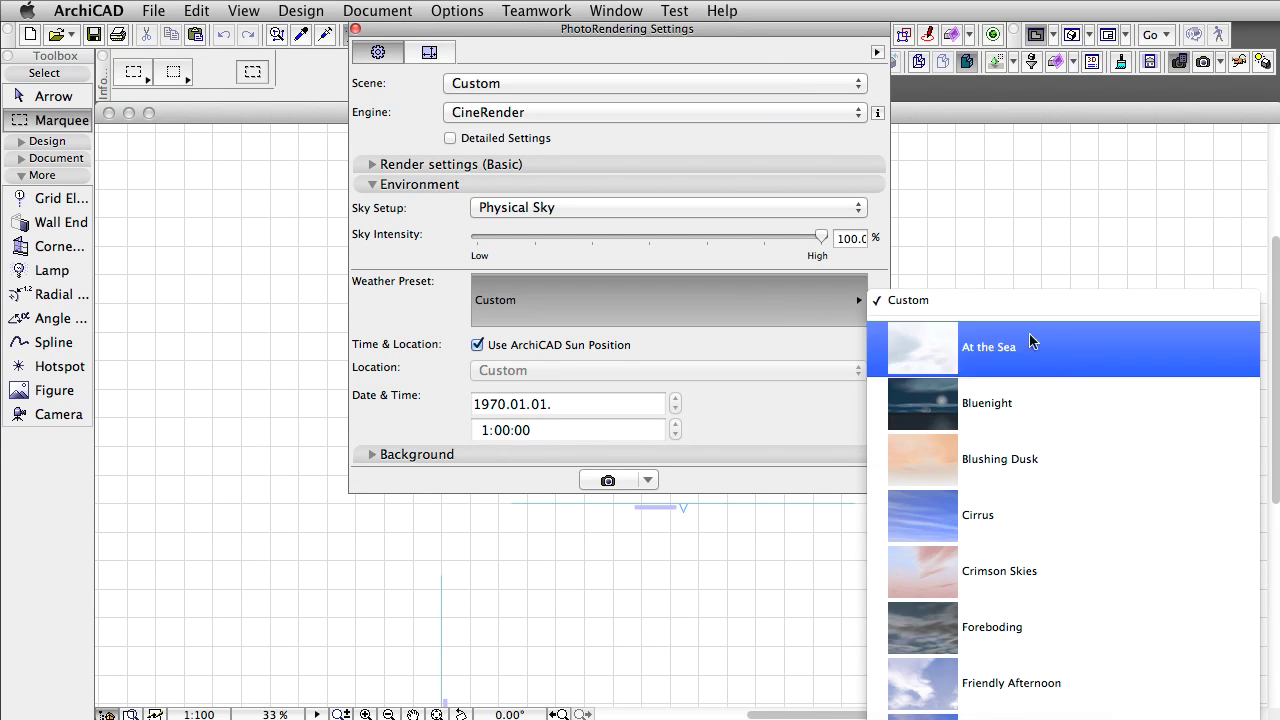
pyautogui.click(736, 179)
# Collapse the Environment section, expand the basic render settings and turn on Detailed Settings.
pyautogui.click(728, 183)
pyautogui.click(722, 163)
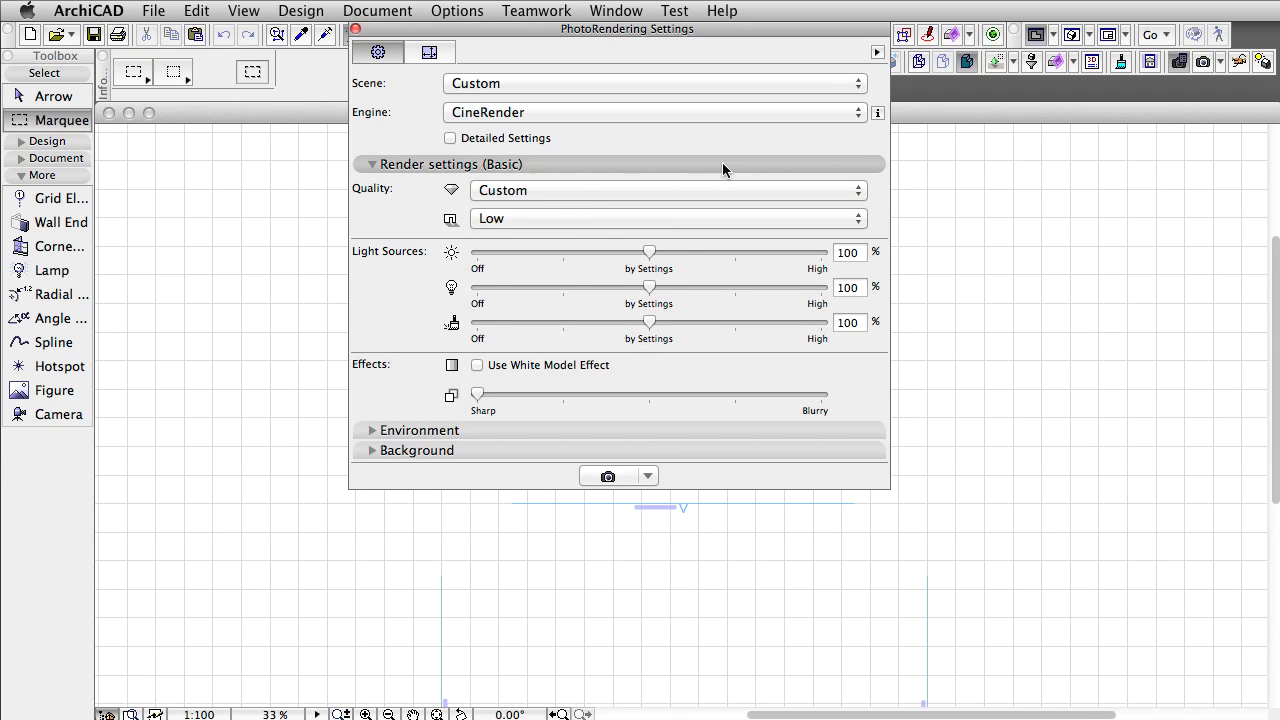
pyautogui.click(545, 138)
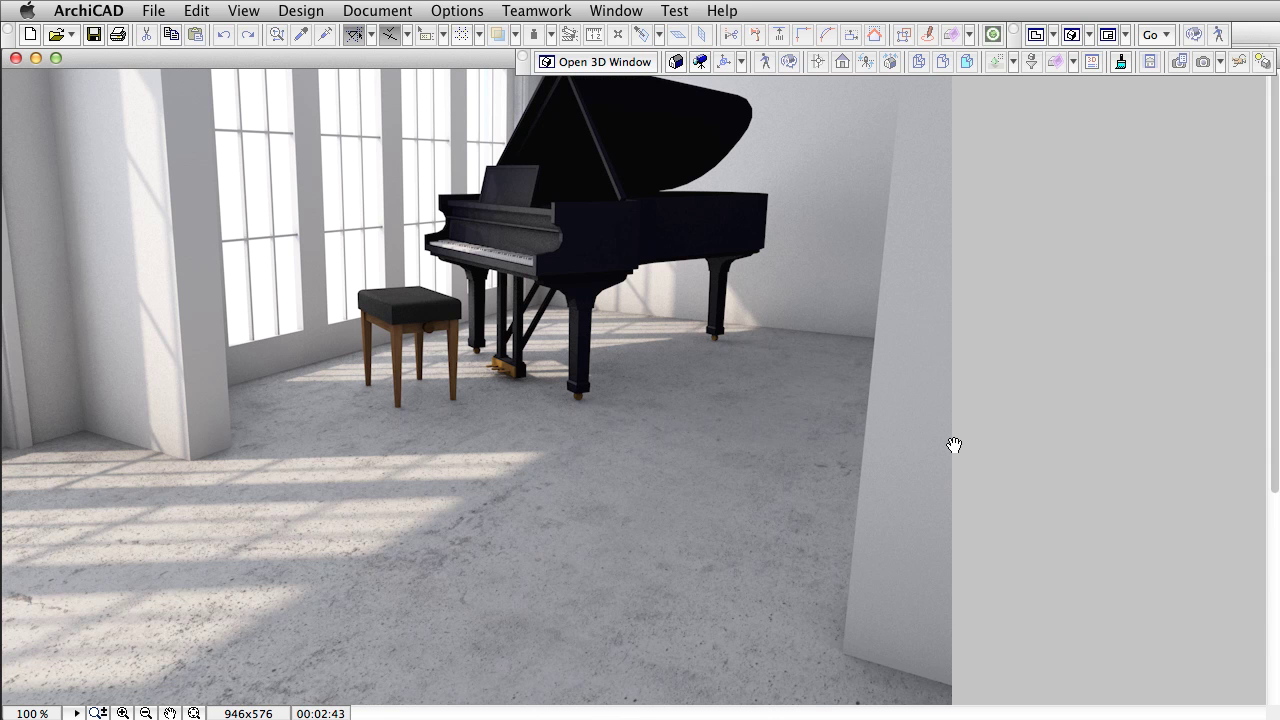
# Examine the lower part of the piano room rendering with the concrete floor.
pyautogui.moveTo(954, 445); pyautogui.dragTo(967, 357)
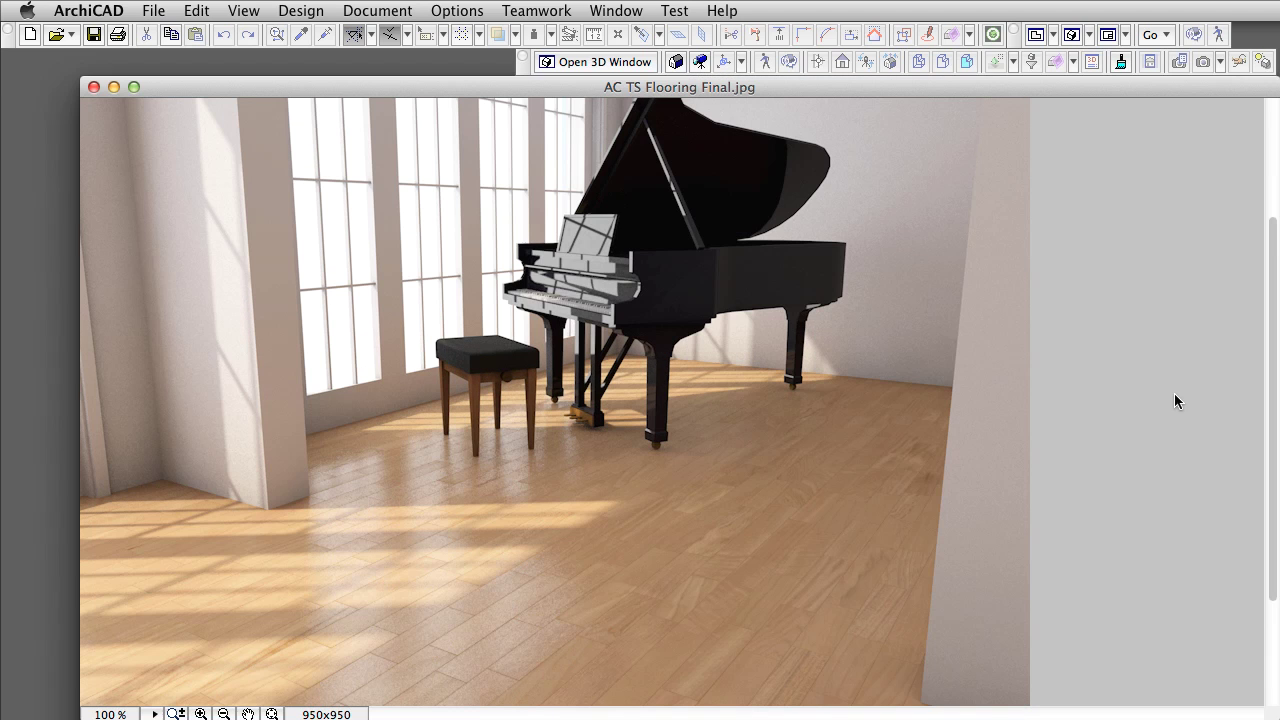